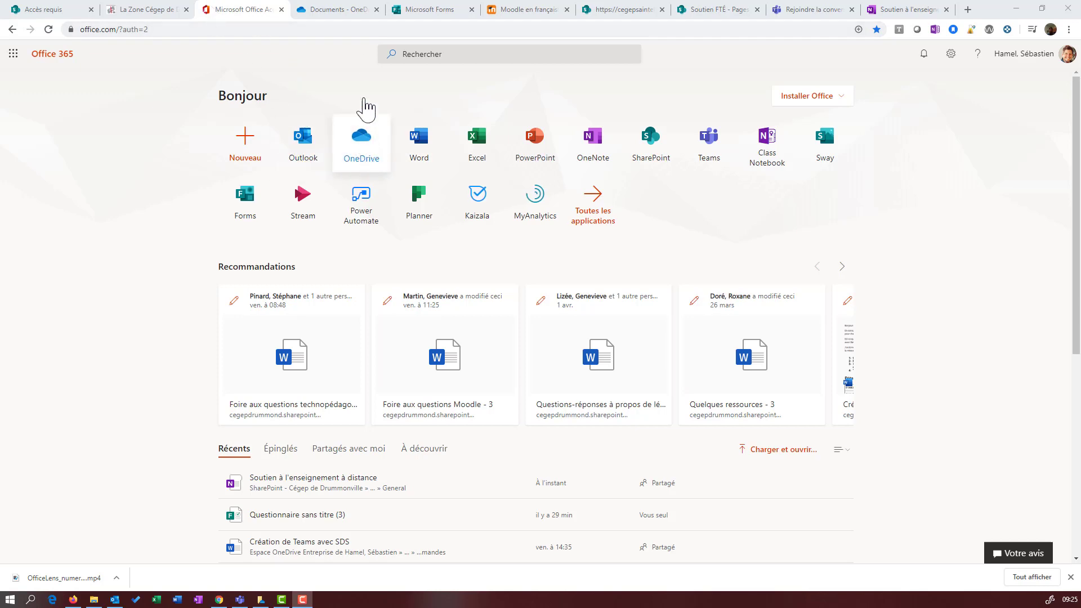
- Switch to the Documents - OneDrive browser tab to show the Mes fichiers folder list
{"action": "left_click", "coordinate": [349, 9]}
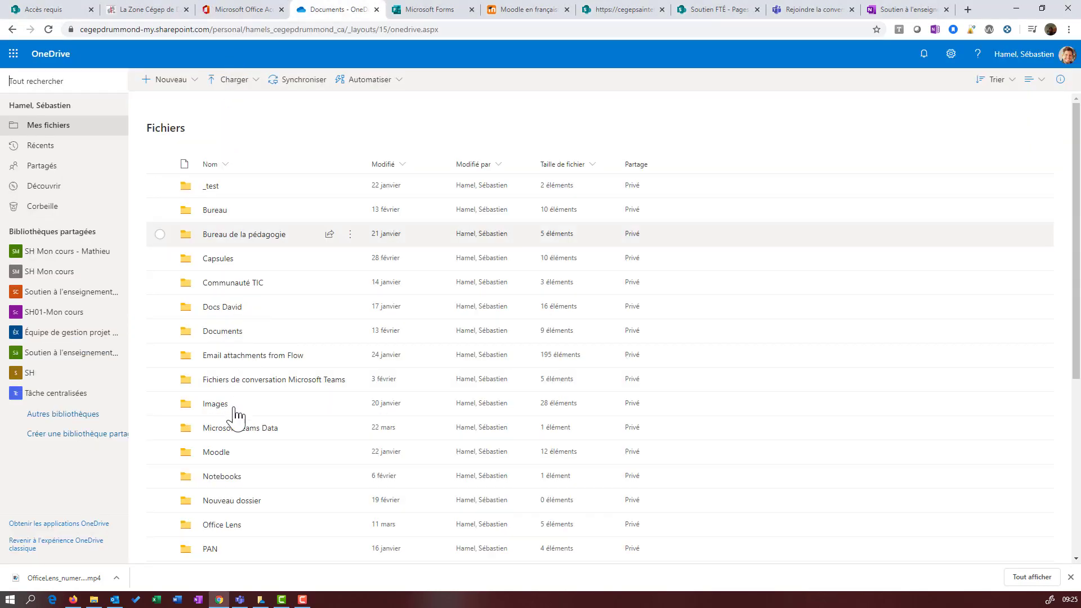
- Open the _test folder to list Document.docx and testImport
{"action": "left_click", "coordinate": [213, 188]}
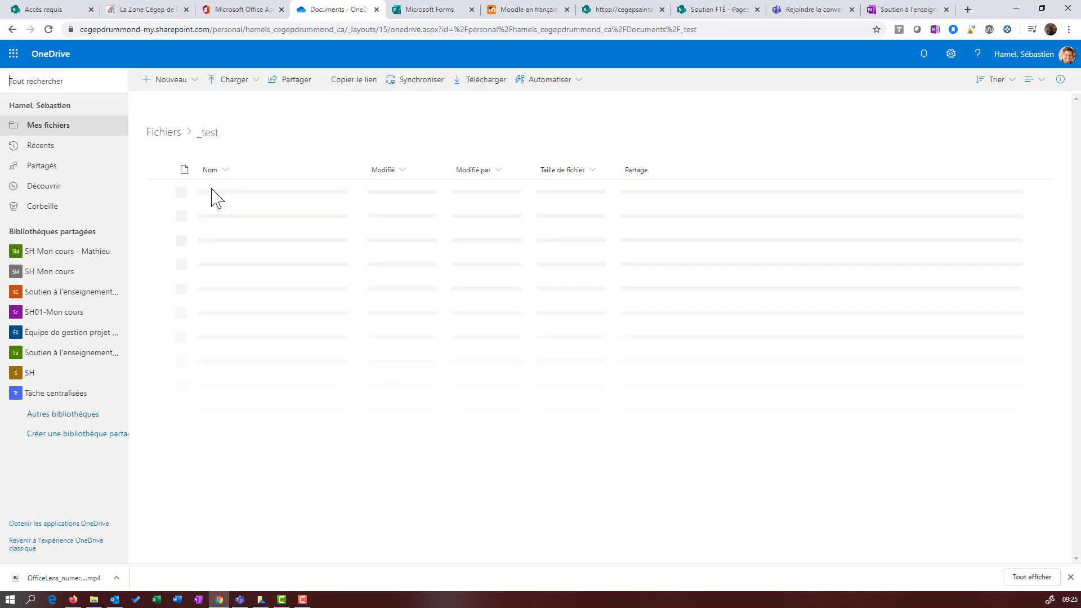
{"action": "mouse_move", "coordinate": [292, 201]}
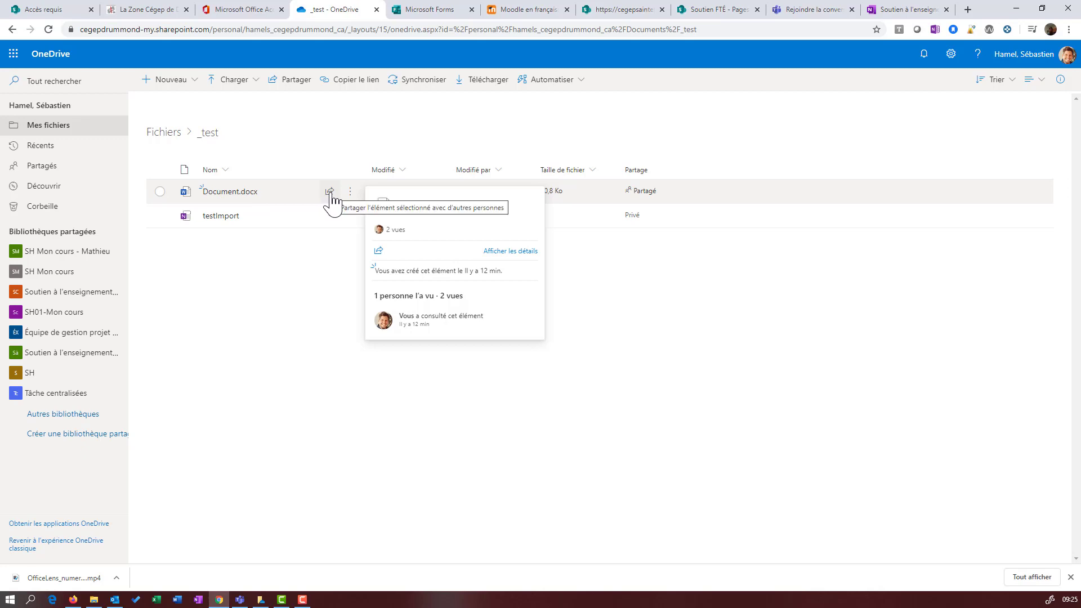
- Select Document.docx and choose Partager from its ⋮ menu to open Envoyer le lien
{"action": "left_click", "coordinate": [161, 192]}
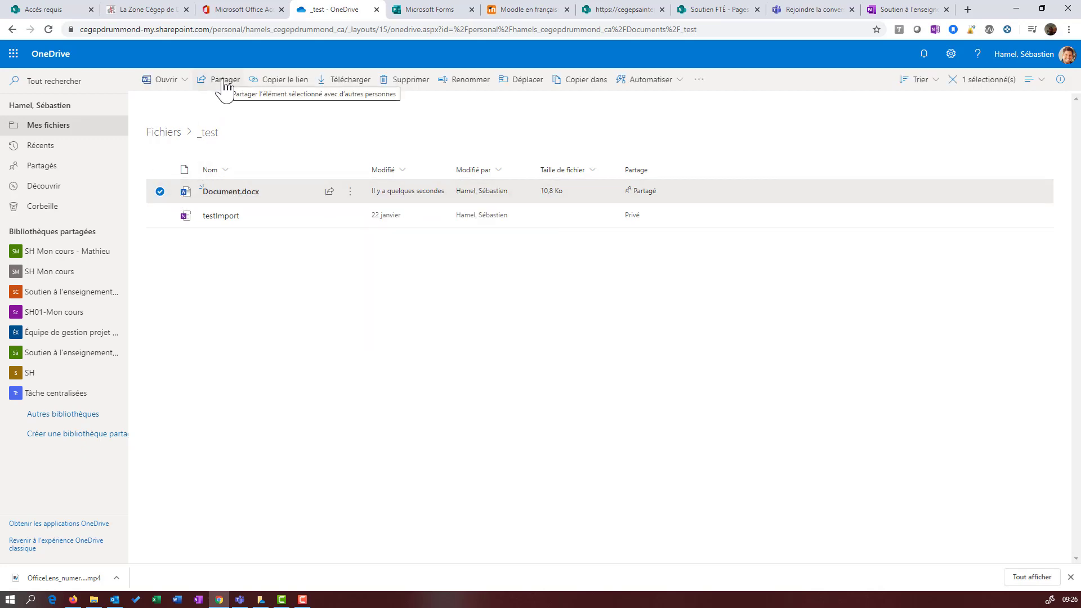
{"action": "left_click", "coordinate": [350, 192]}
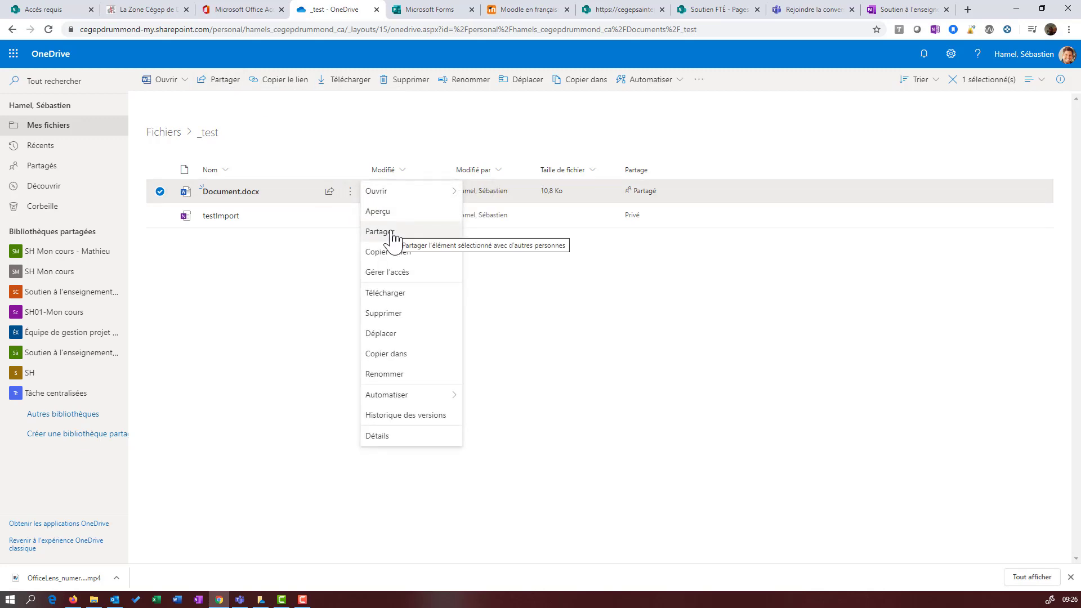
{"action": "left_click", "coordinate": [393, 232]}
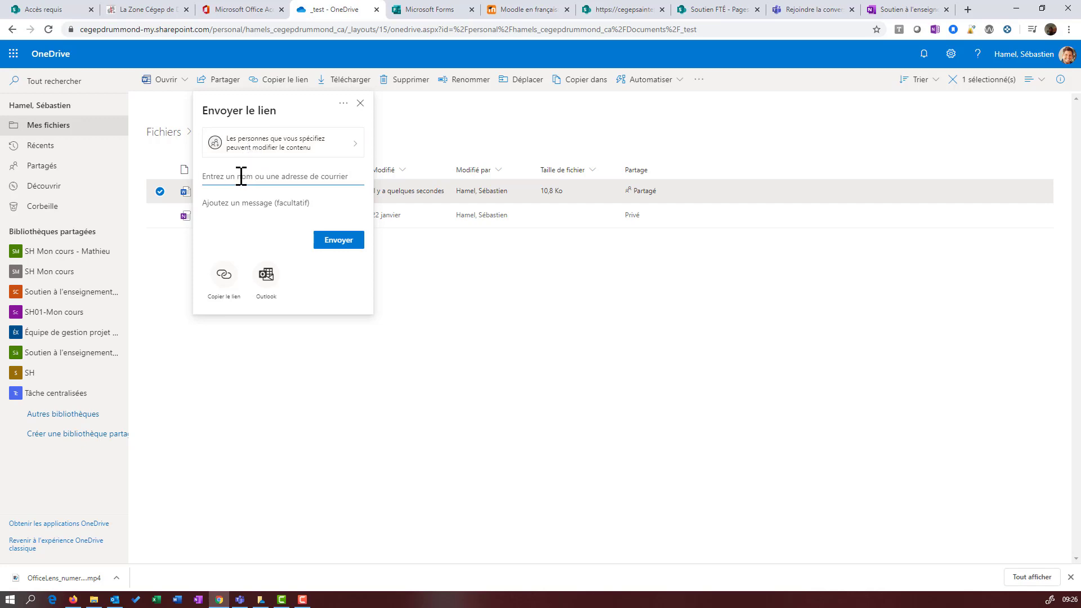
- Enter the colleague's name and pick the matching organisation member as the link recipient
{"action": "type", "text": "sebas"}
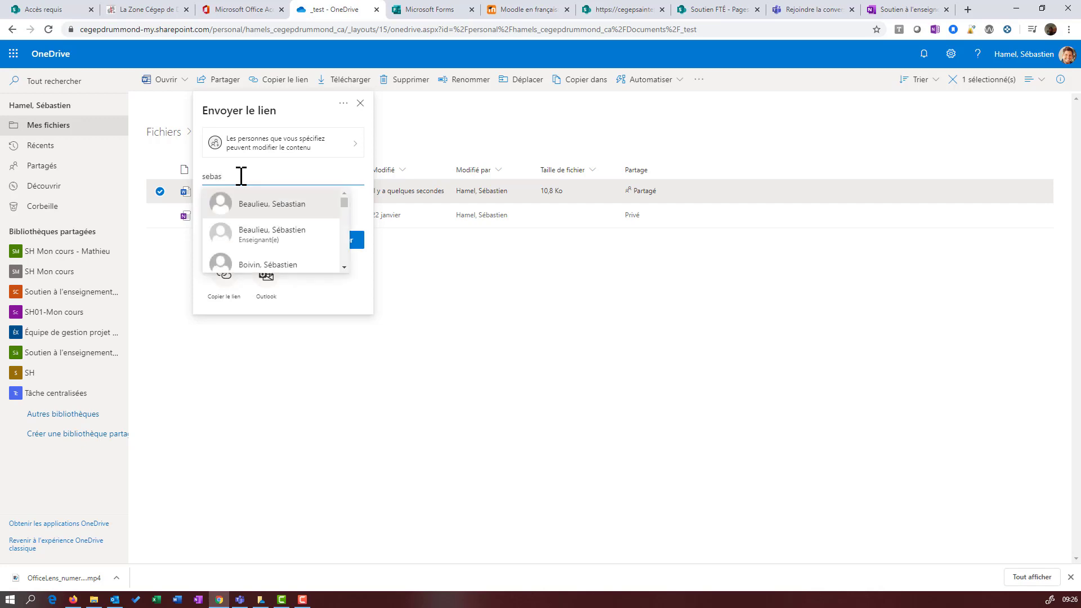
{"action": "type", "text": "t"}
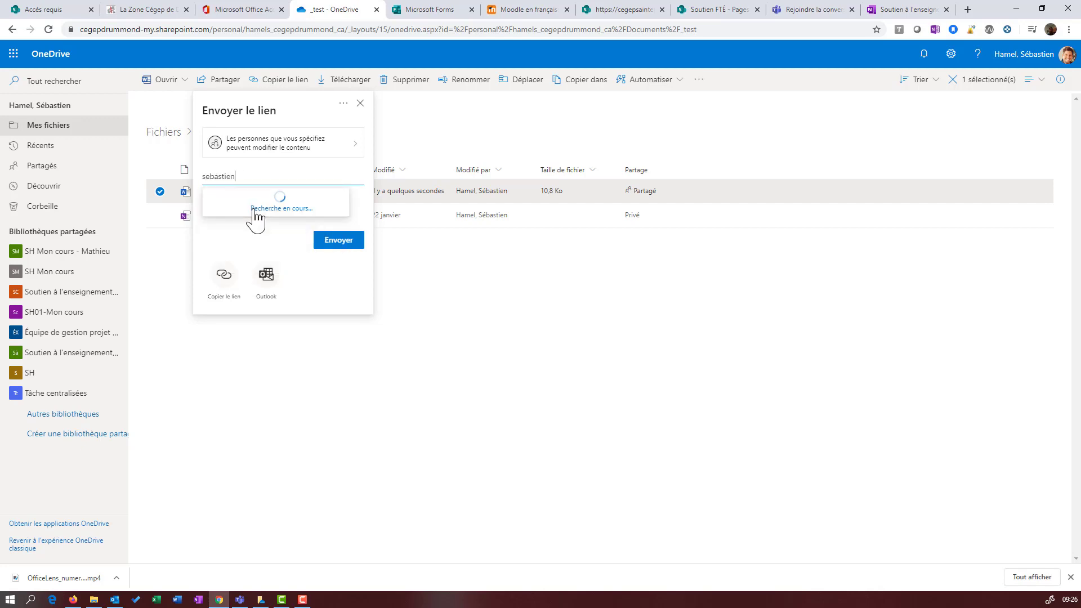
{"action": "type", "text": "ien.hame"}
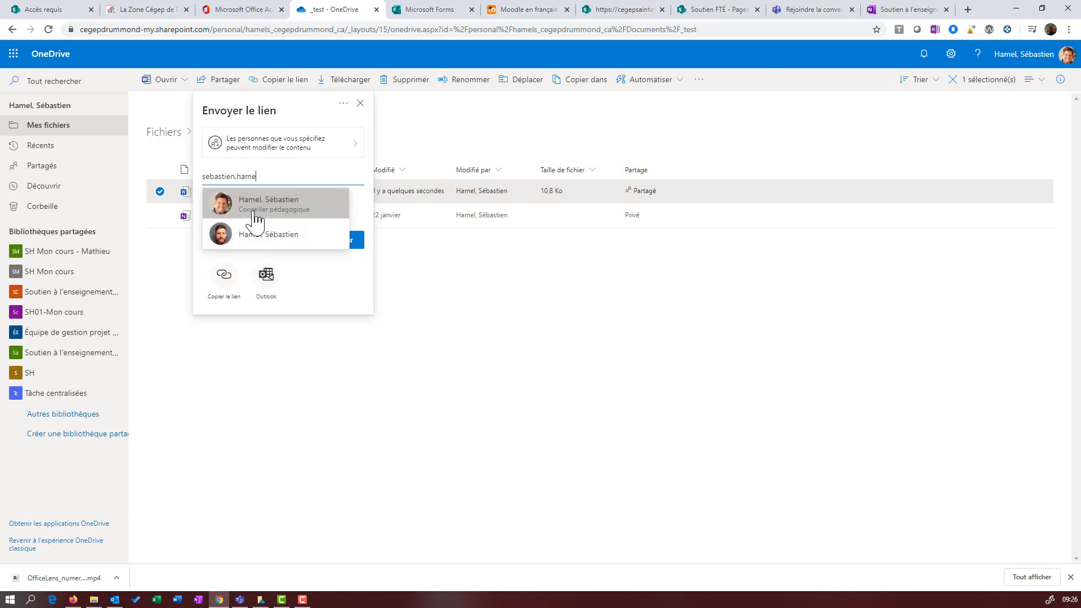
{"action": "left_click", "coordinate": [282, 233]}
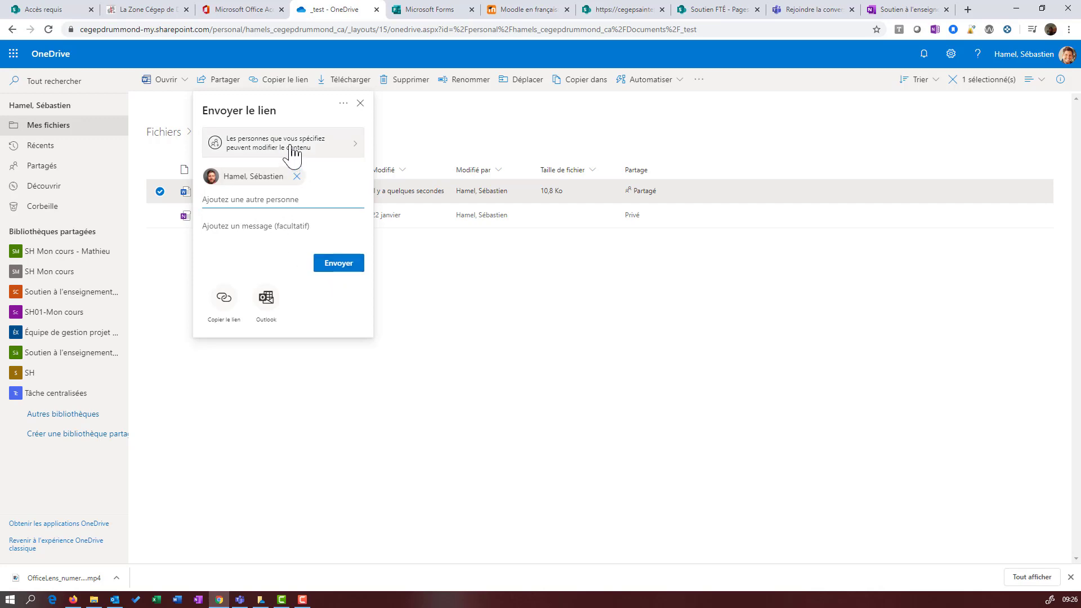
- In Paramètres des liens, disable editing, block downloads, and choose Toute personne ayant le lien
{"action": "left_click", "coordinate": [254, 148]}
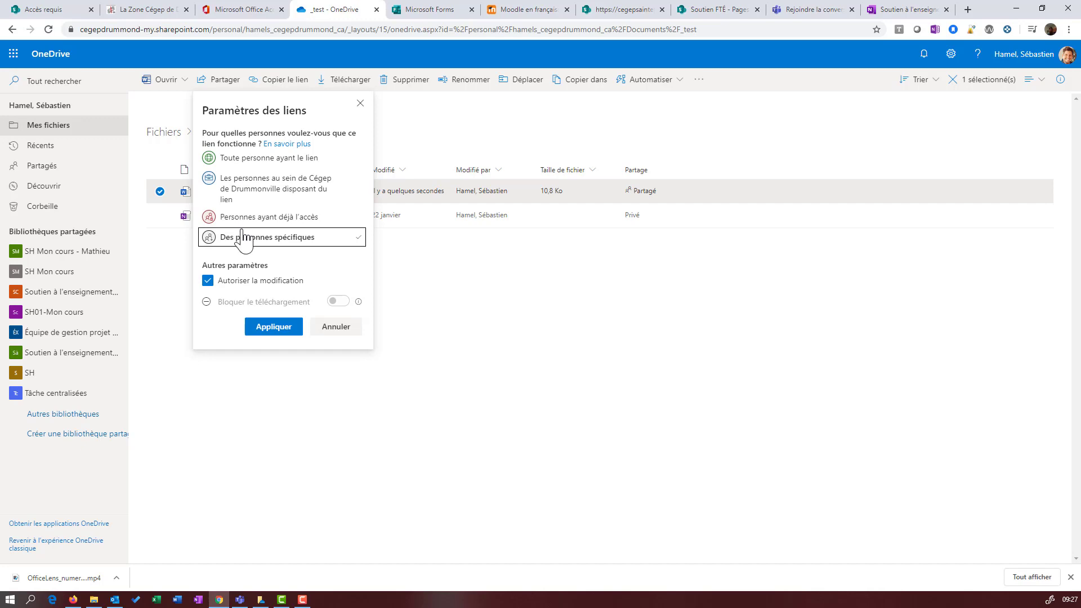
{"action": "left_click", "coordinate": [208, 282]}
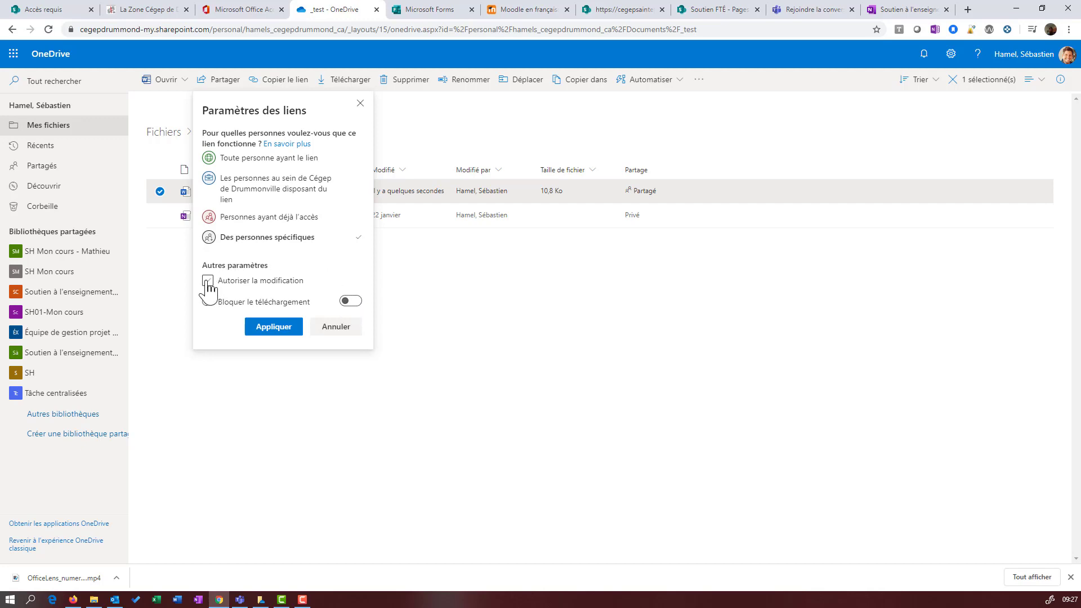
{"action": "left_click", "coordinate": [351, 301]}
{"action": "left_click", "coordinate": [256, 164]}
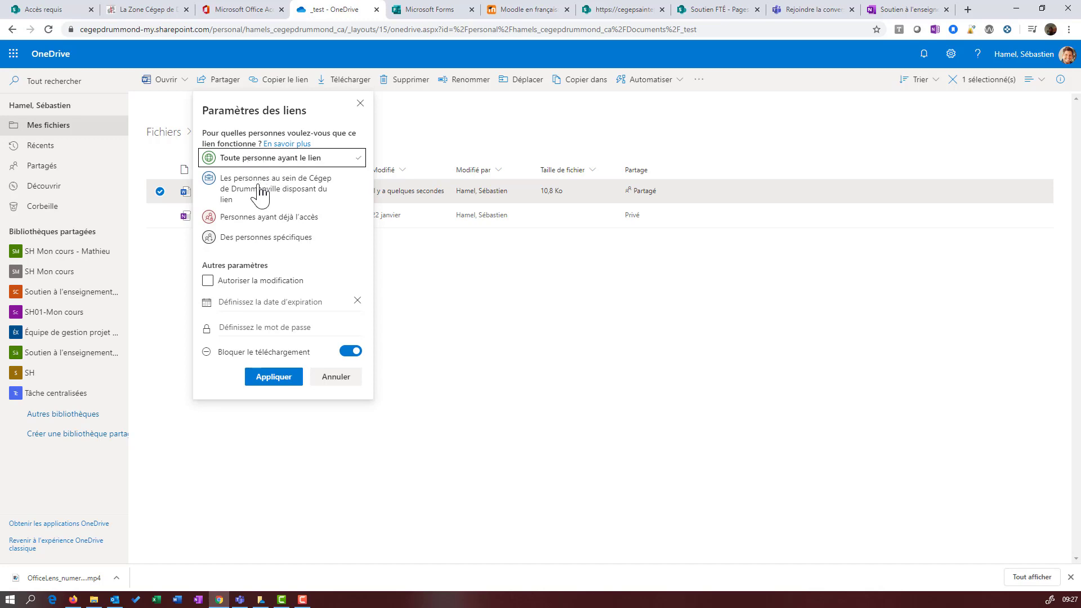
- Keep editing off, leave the link password empty, and apply the settings with Appliquer
{"action": "left_click", "coordinate": [228, 284]}
{"action": "left_click", "coordinate": [258, 324]}
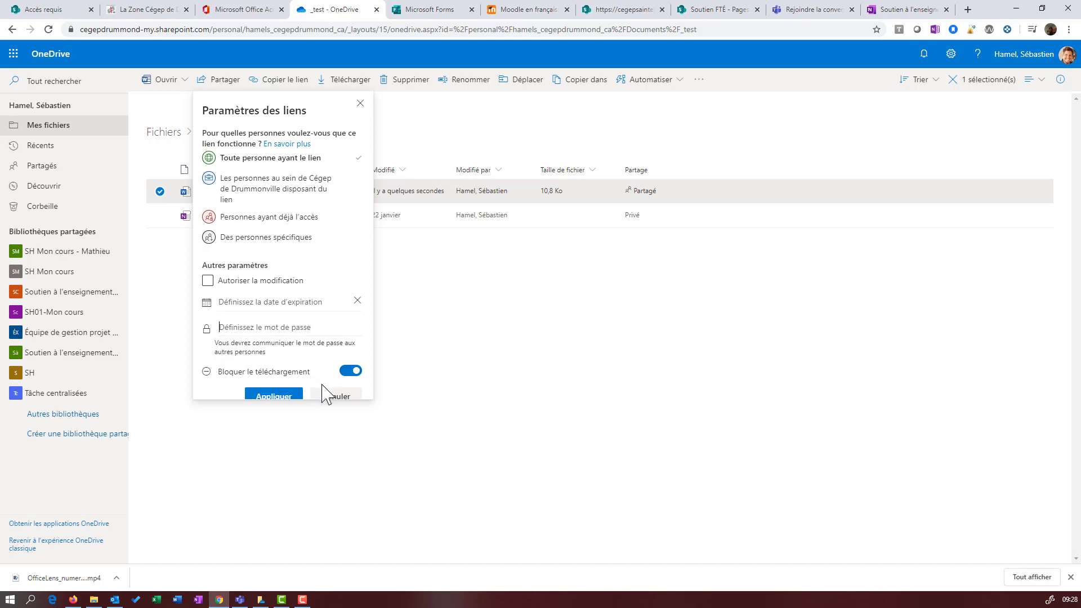
{"action": "left_click", "coordinate": [275, 393]}
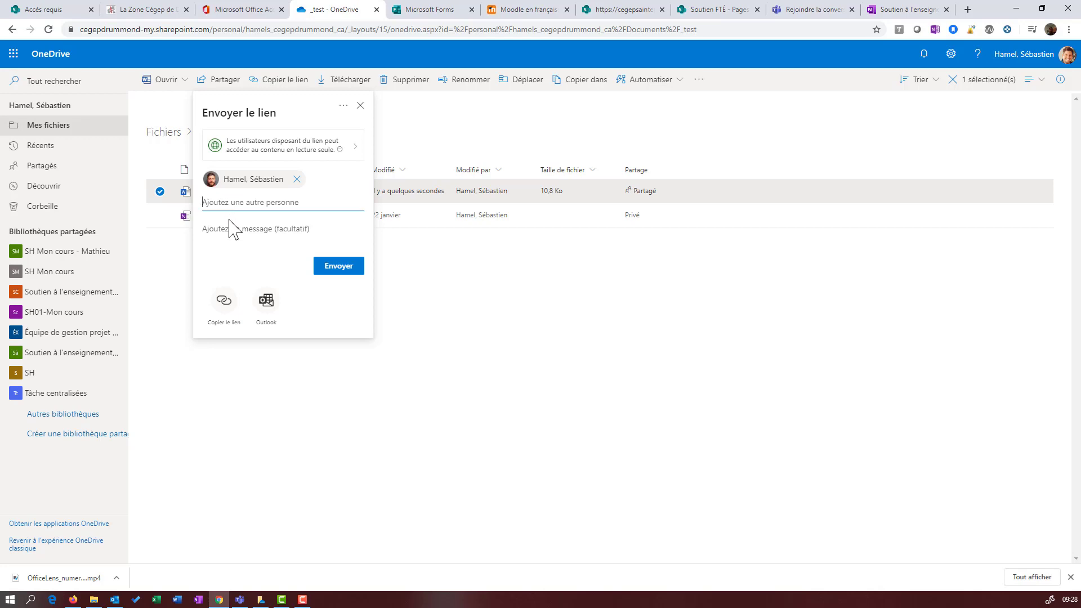
- Copy the read-only Document.docx link via Copier le lien, then close the Lien copié panel
{"action": "left_click", "coordinate": [225, 303]}
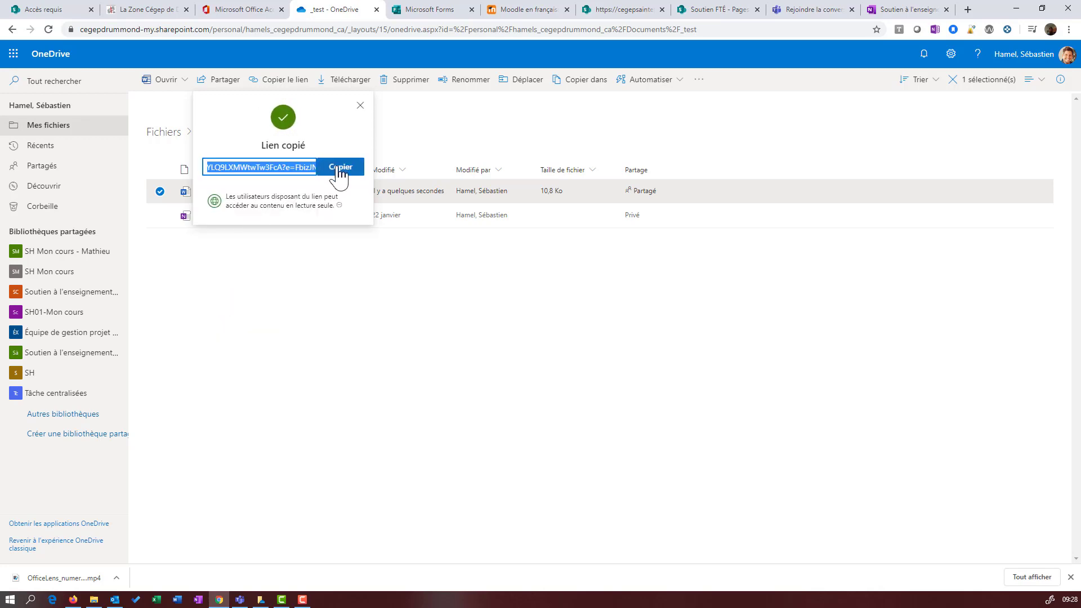
{"action": "left_click", "coordinate": [340, 169]}
{"action": "left_click", "coordinate": [361, 108]}
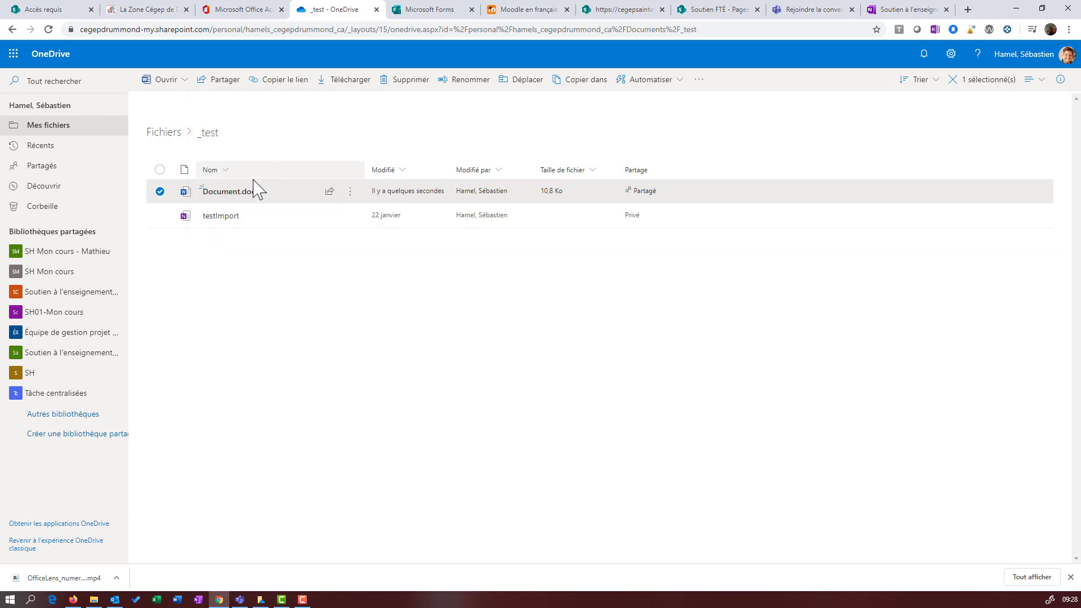
- From the main Fichiers list, share the _test folder and open its Paramètres des liens
{"action": "left_click", "coordinate": [166, 136]}
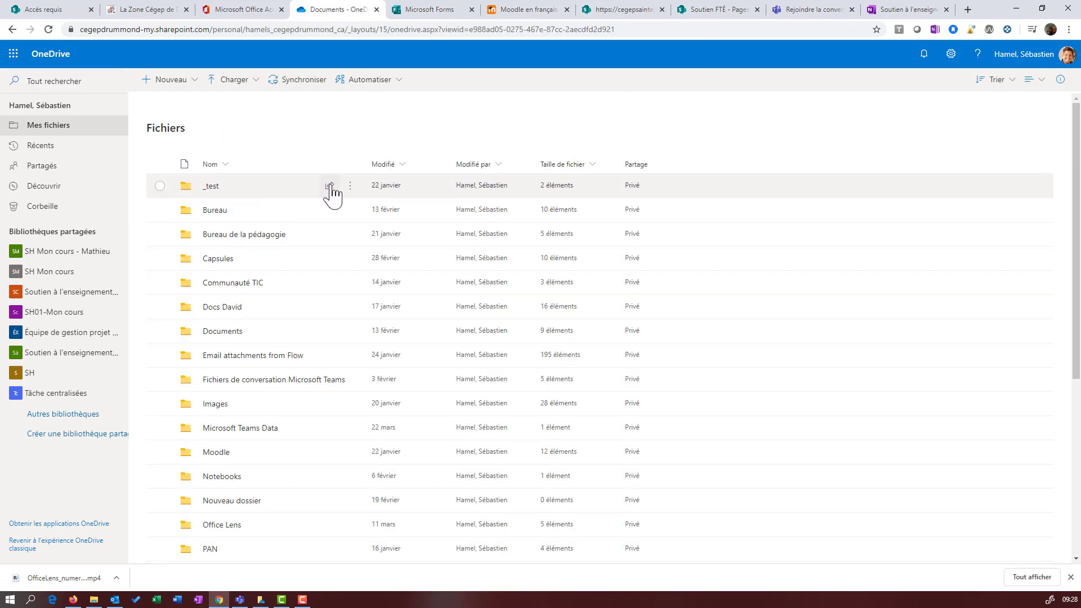
{"action": "right_click", "coordinate": [273, 190]}
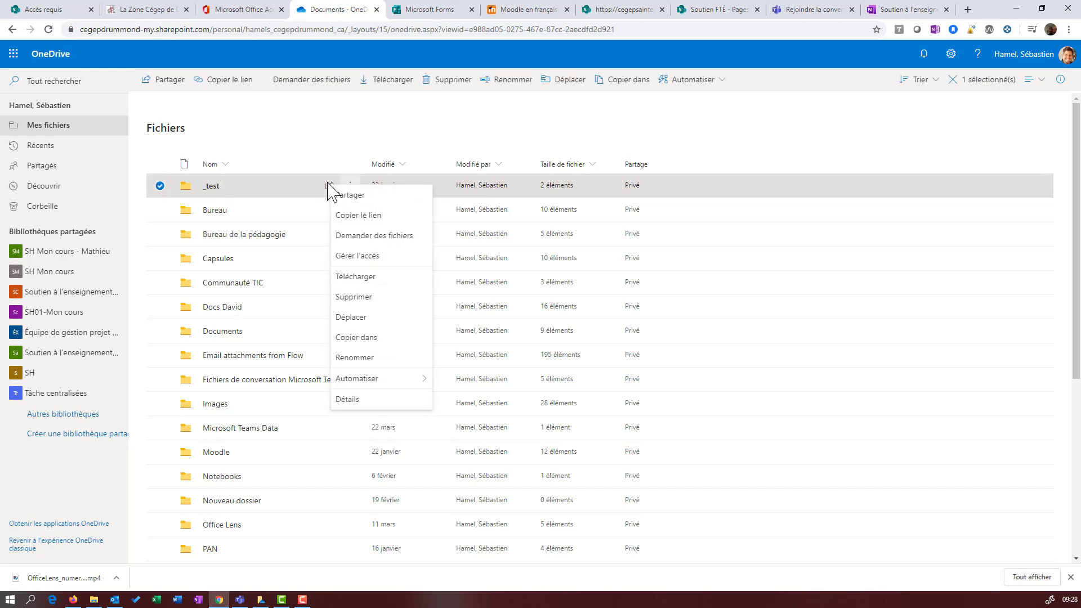
{"action": "left_click", "coordinate": [344, 197]}
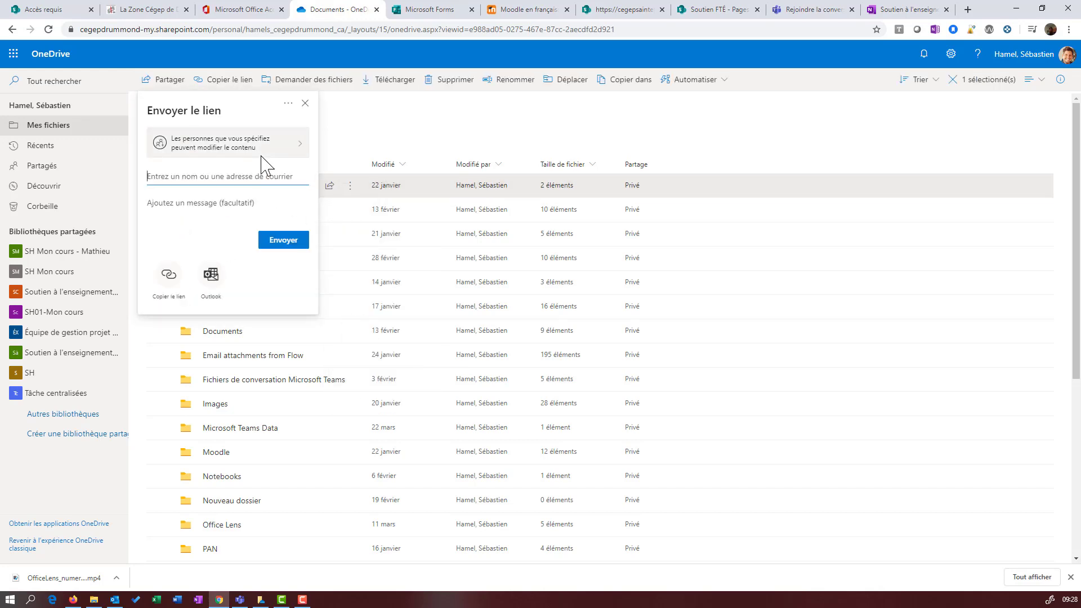
{"action": "left_click", "coordinate": [198, 145]}
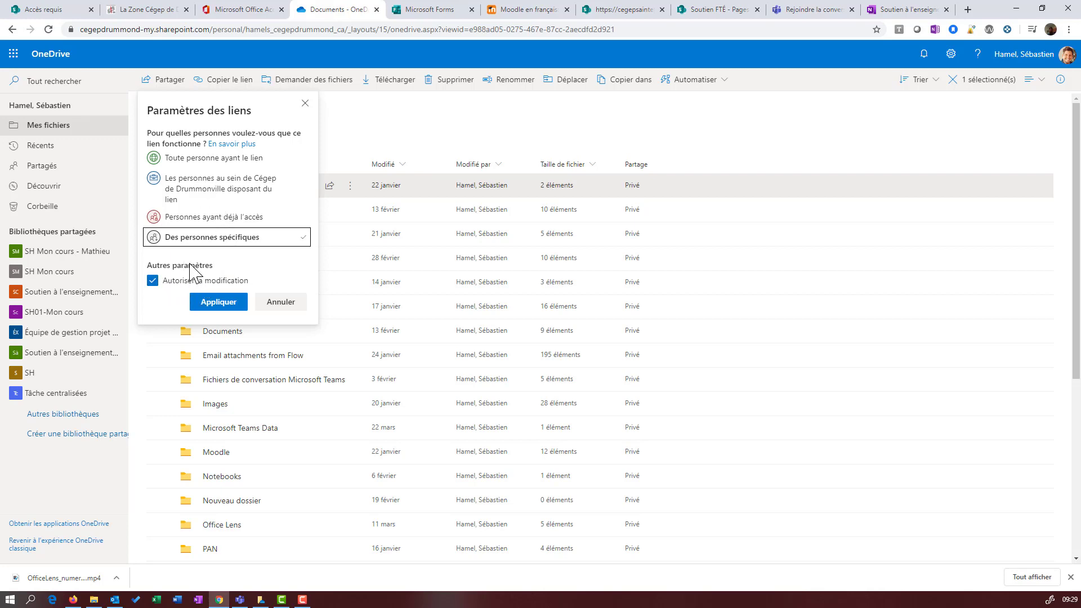
- Cancel the _test anyone-link setting, close the share panel, and switch to File Explorer's OneDrive folder
{"action": "left_click", "coordinate": [204, 160]}
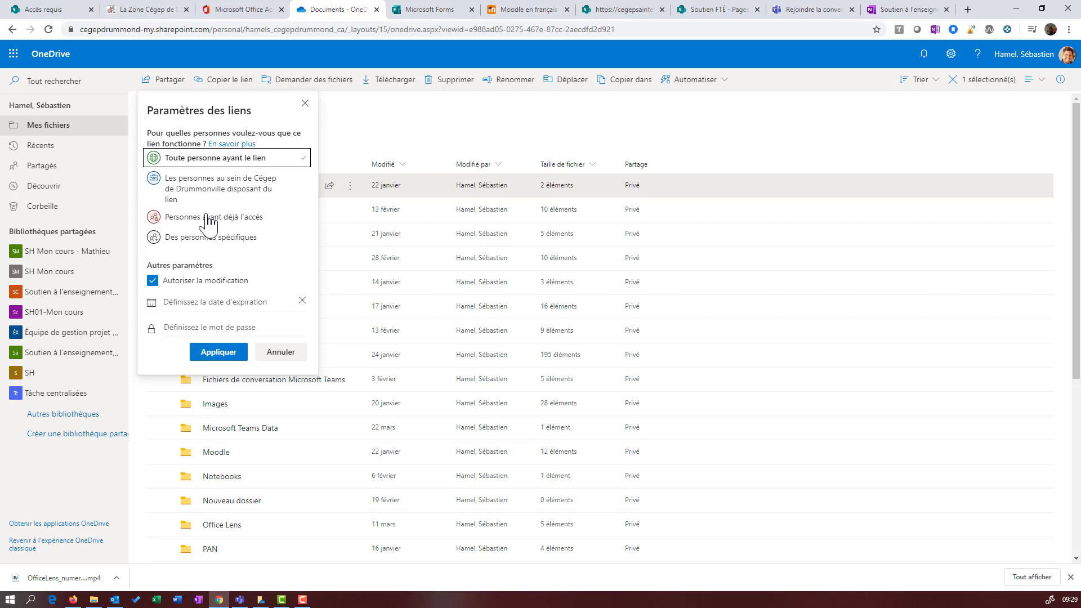
{"action": "left_click", "coordinate": [280, 353]}
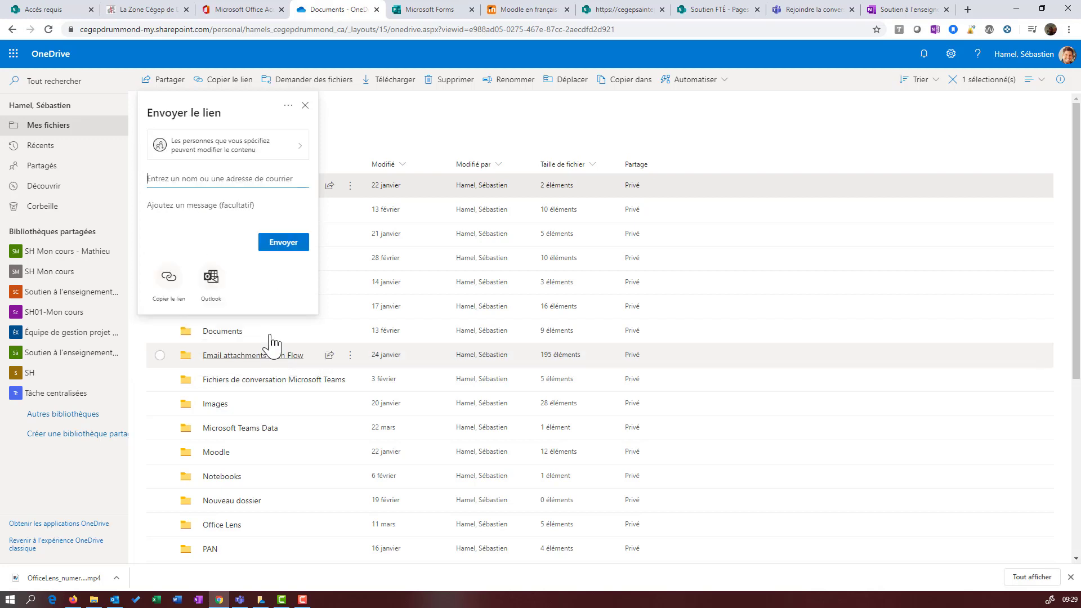
{"action": "left_click", "coordinate": [306, 107]}
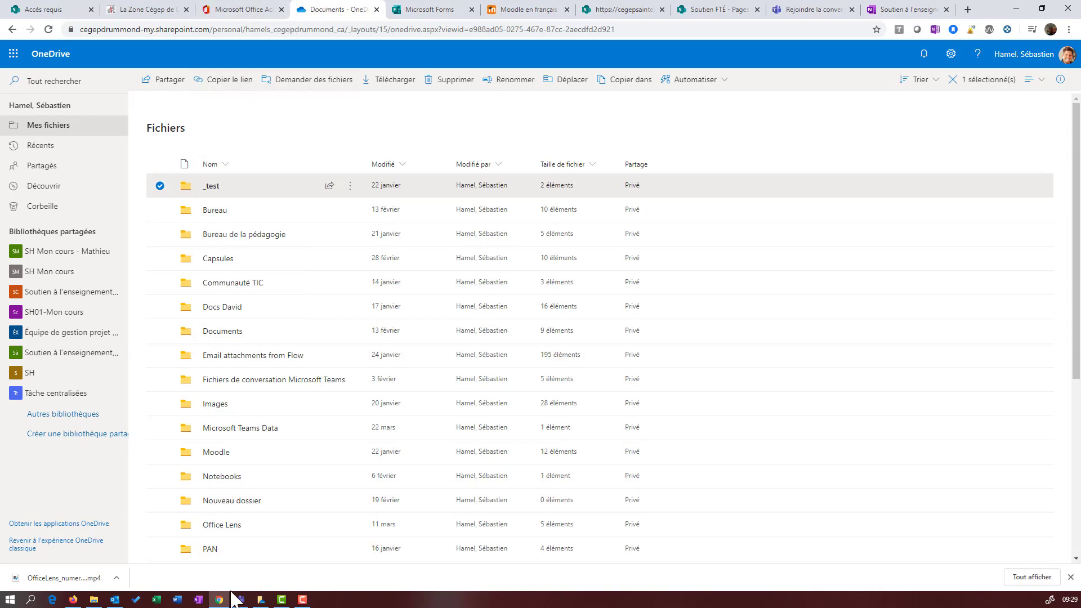
{"action": "left_click", "coordinate": [261, 599]}
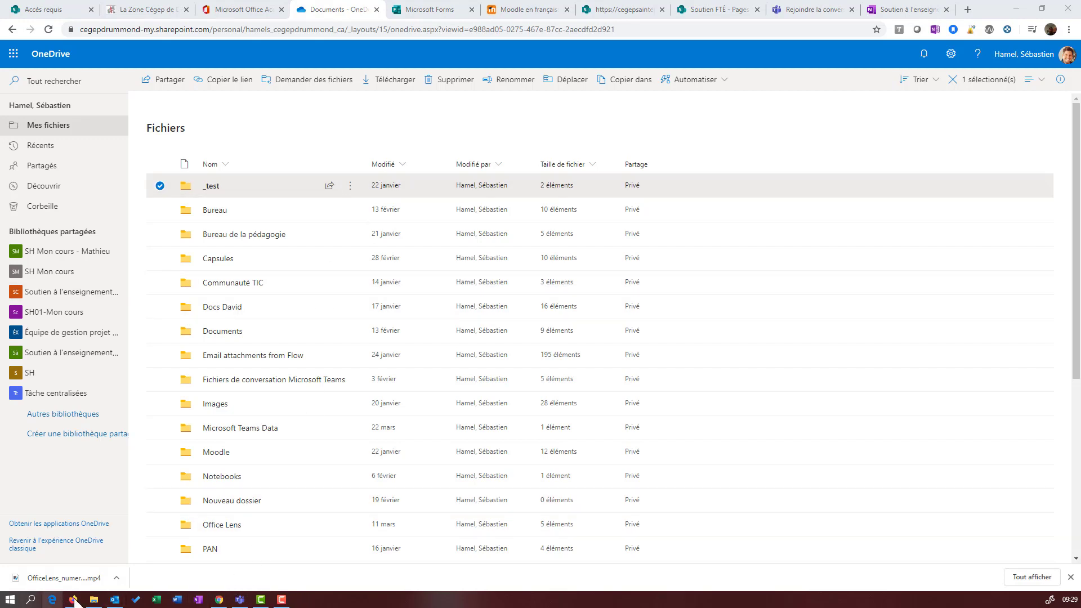
{"action": "left_click", "coordinate": [93, 599]}
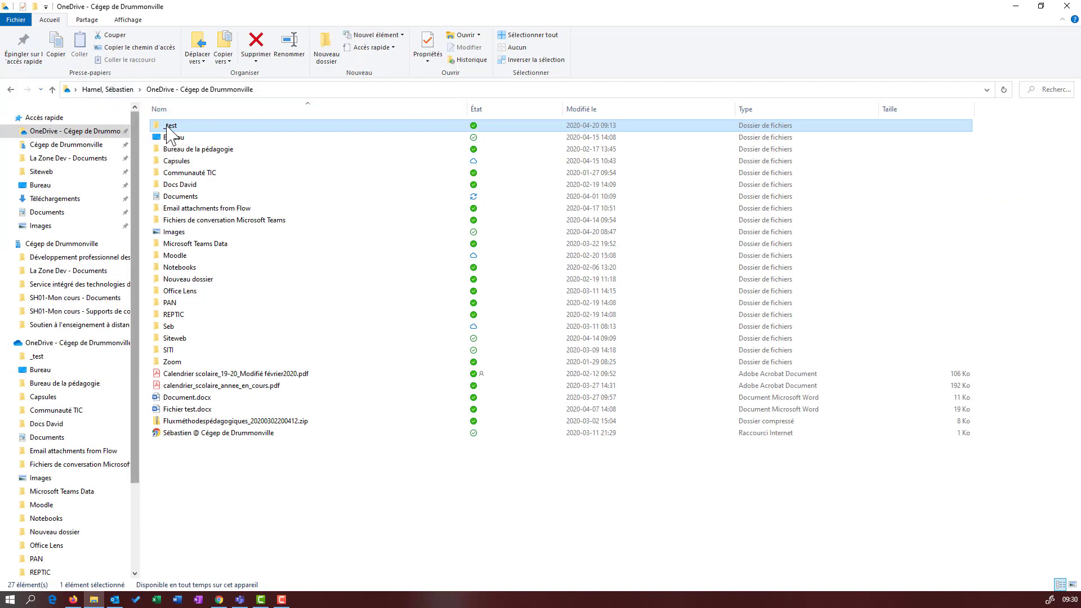
{"action": "mouse_move", "coordinate": [177, 127]}
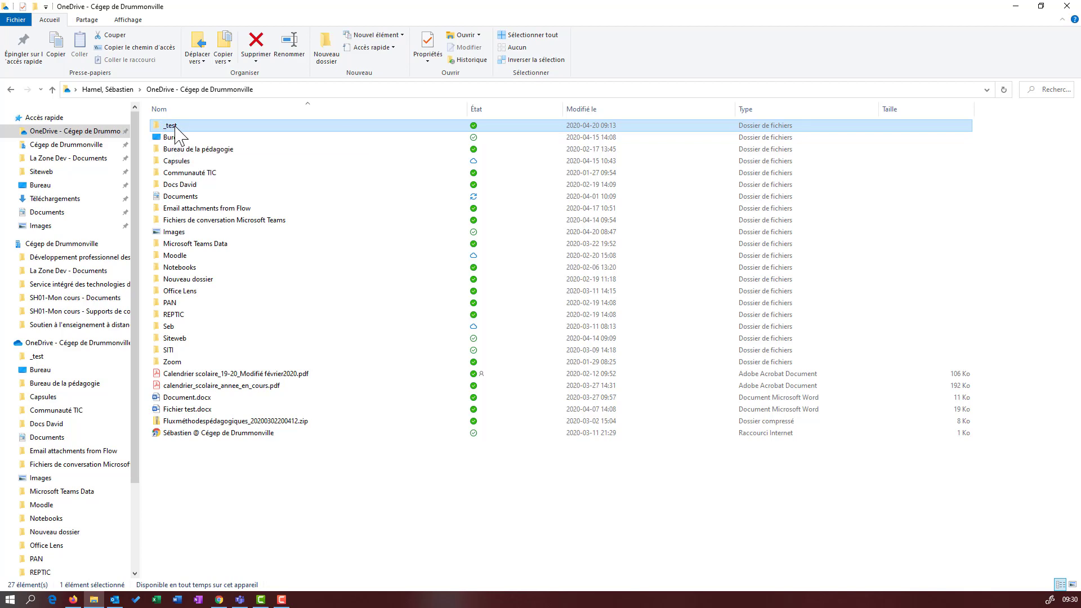
{"action": "right_click", "coordinate": [175, 128]}
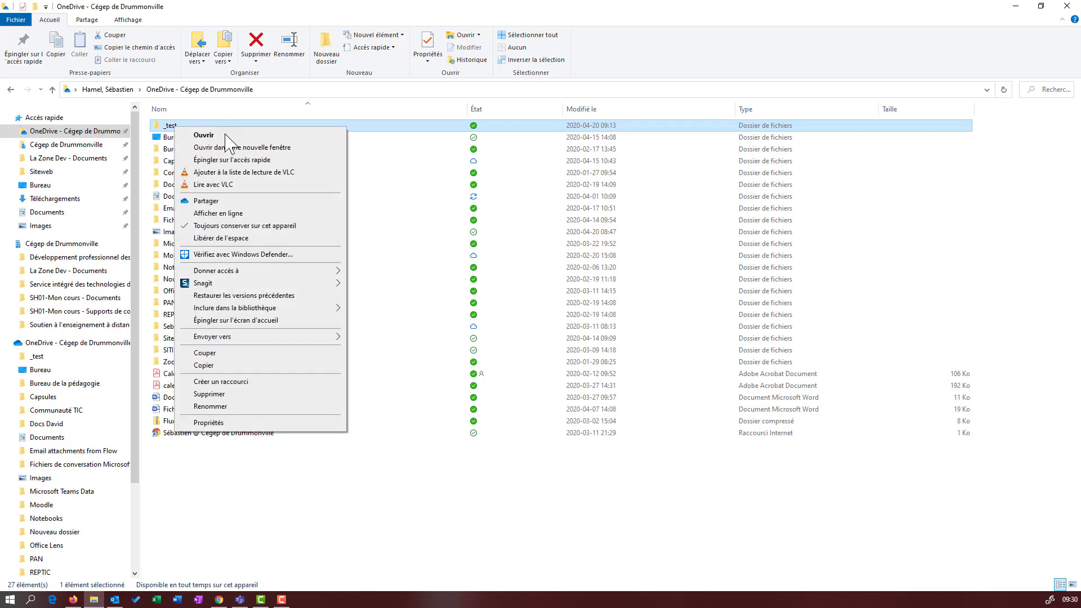
{"action": "left_click", "coordinate": [207, 202]}
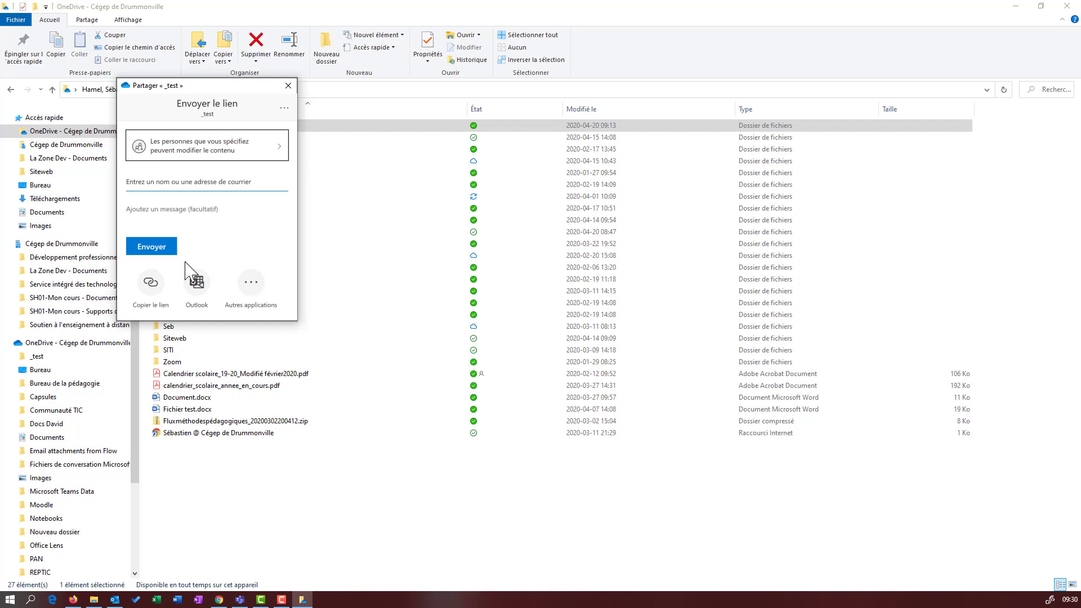
{"action": "left_click", "coordinate": [194, 149]}
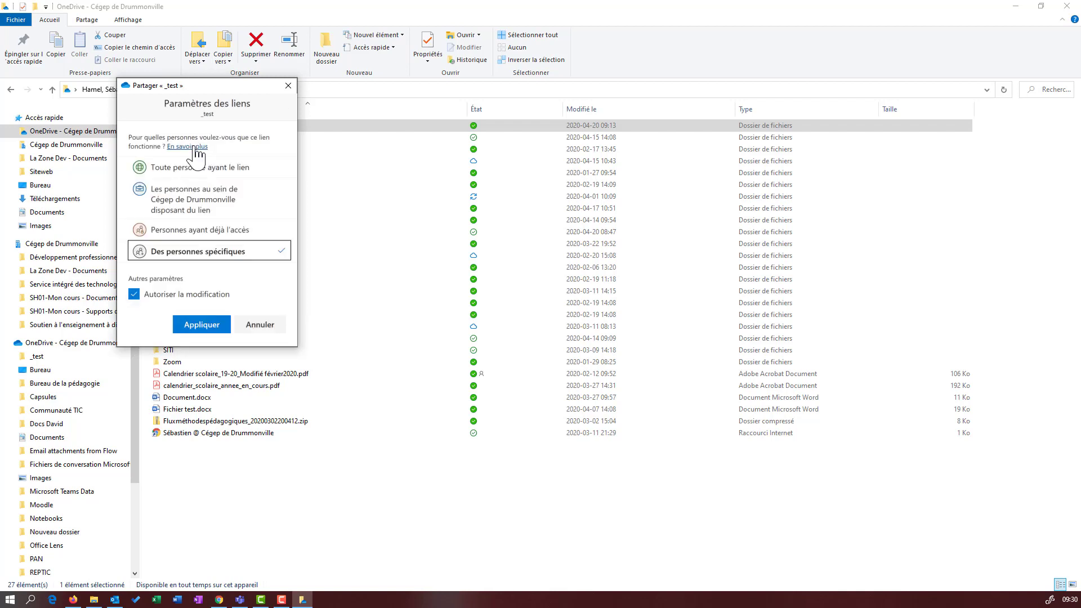
{"action": "left_click", "coordinate": [135, 296]}
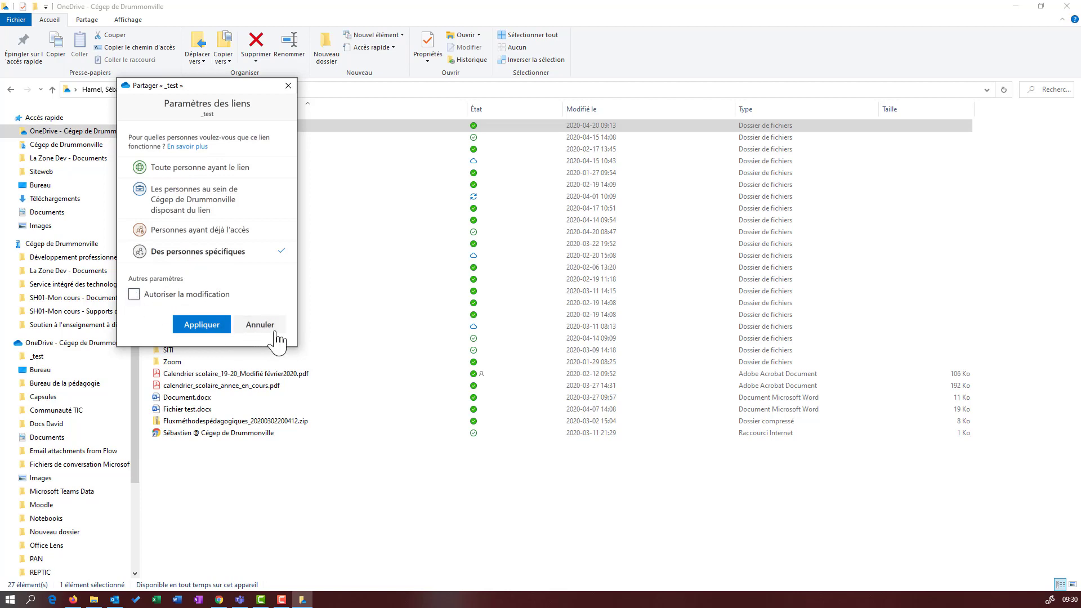
{"action": "left_click", "coordinate": [288, 86]}
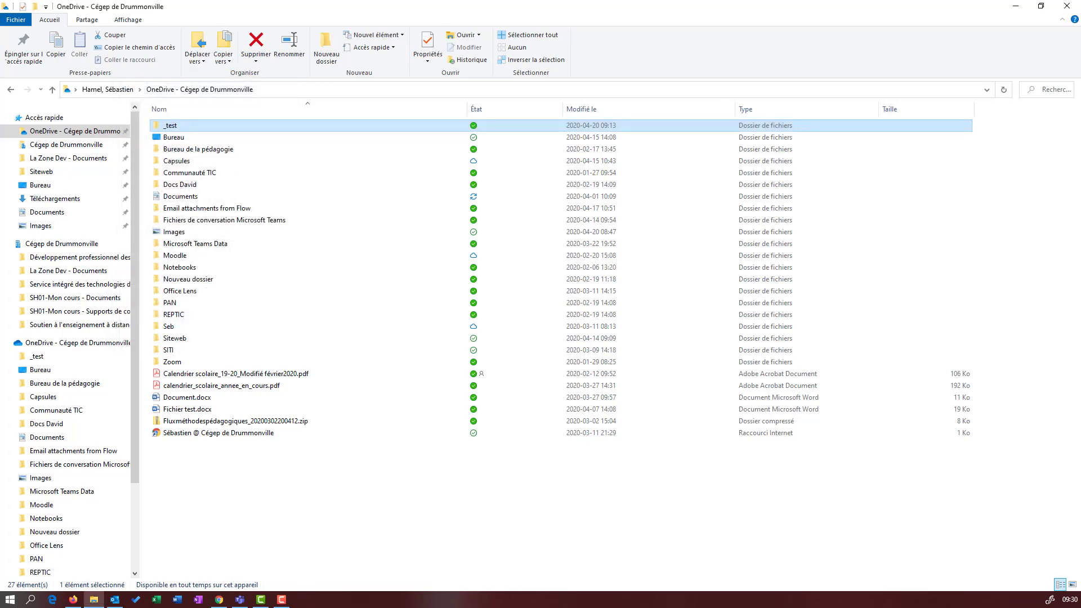